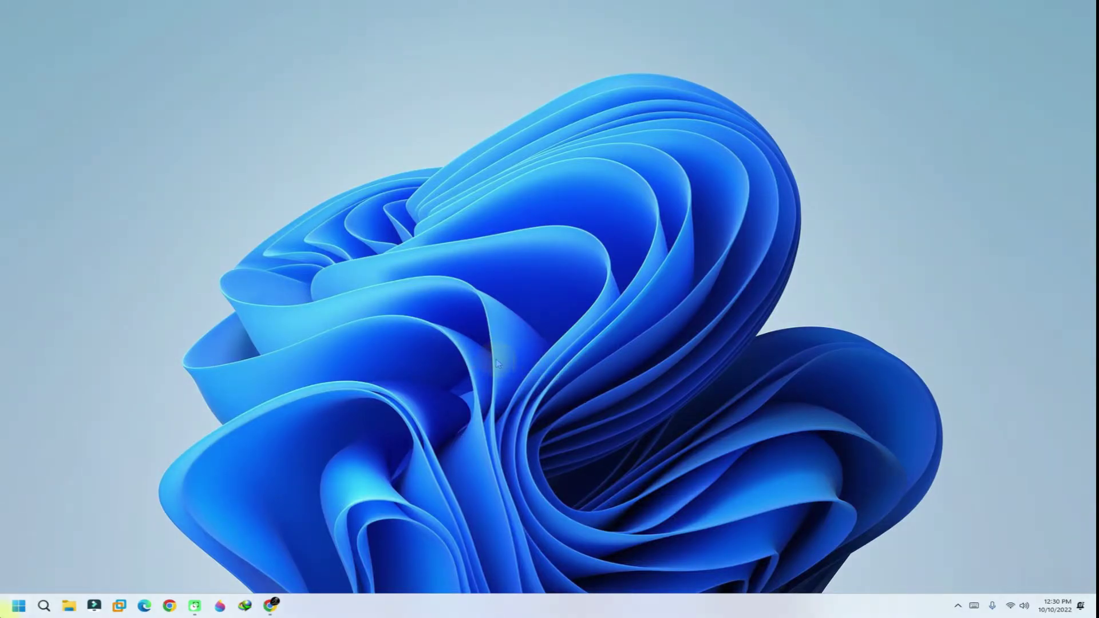
Start a Windows search for PowerShell from the taskbar
{"action": "left_click", "coordinate": [17, 606]}
{"action": "type", "text": "p"}
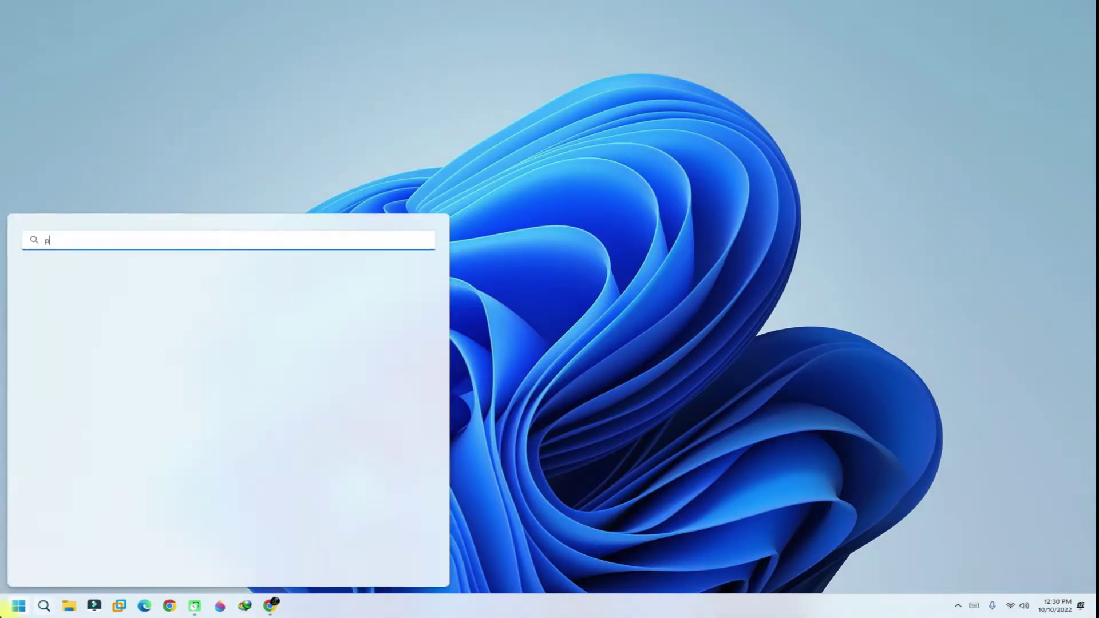
{"action": "type", "text": "ower"}
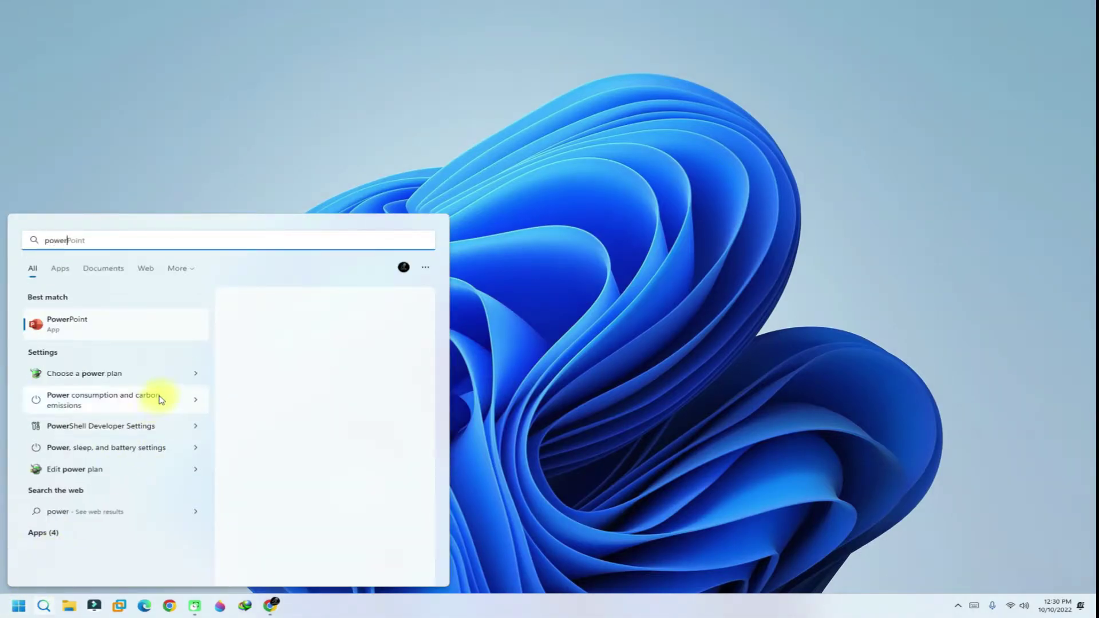
{"action": "type", "text": "shell"}
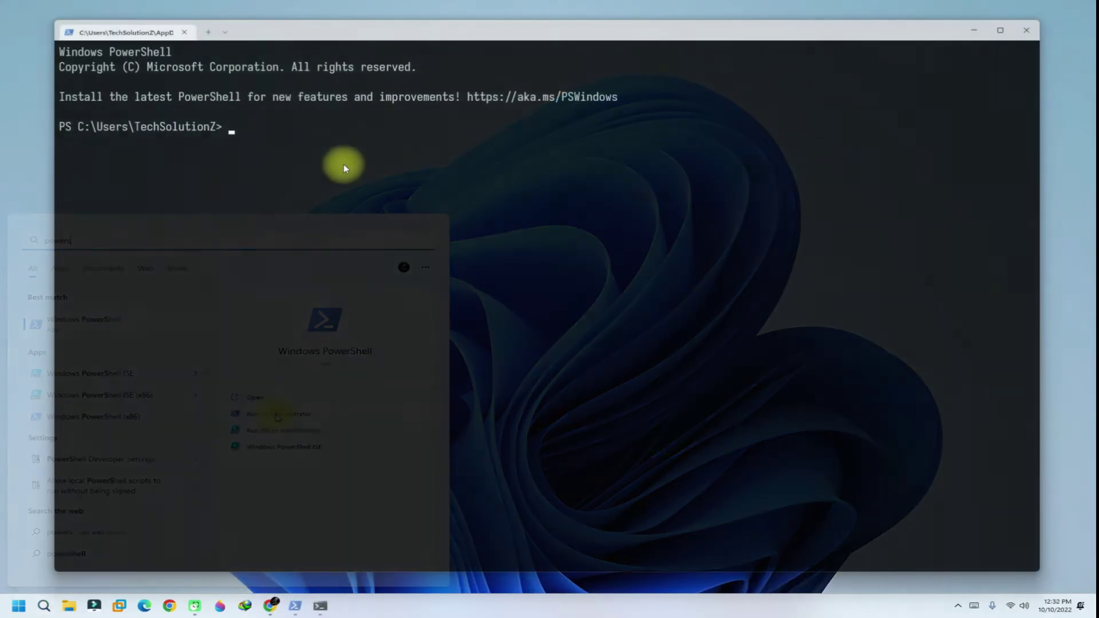
{"action": "type", "text": "c"}
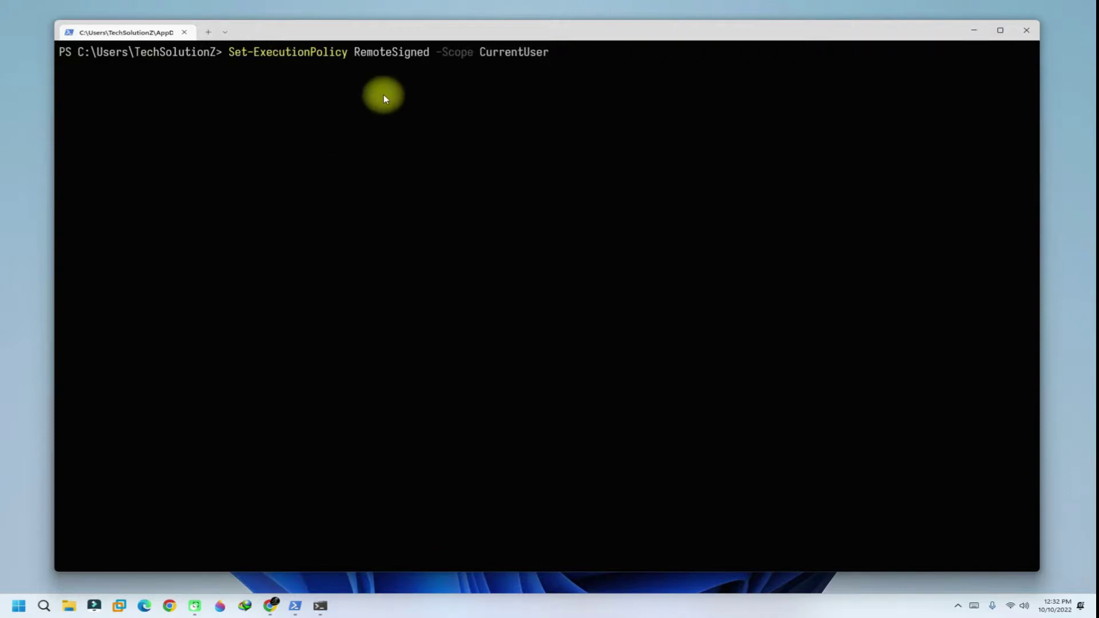
Set the execution policy to RemoteSigned for the current user, then install Scoop with irm get.scoop.sh | iex
{"action": "key", "text": "Return"}
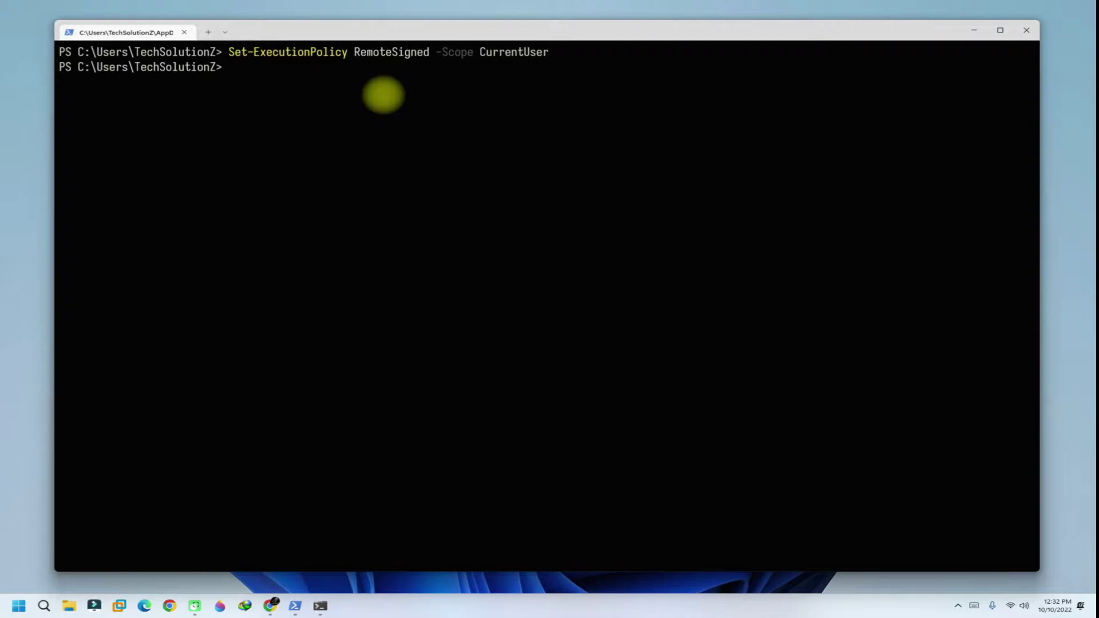
{"action": "key", "text": "Up"}
{"action": "key", "text": "Up"}
{"action": "key", "text": "Up"}
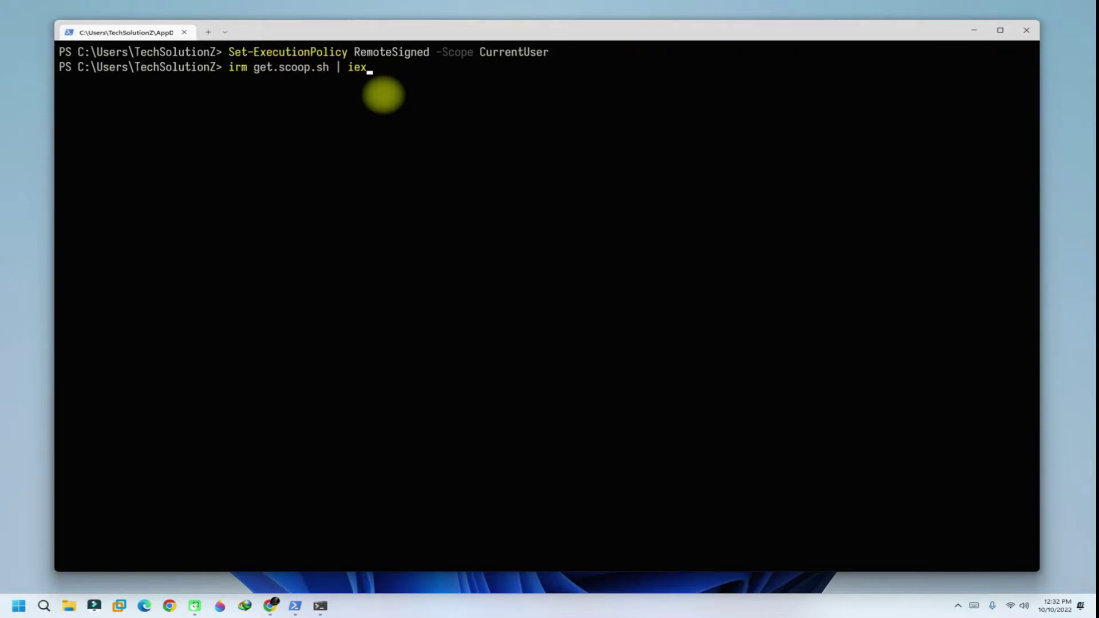
{"action": "key", "text": "Up"}
{"action": "key", "text": "Down"}
{"action": "key", "text": "Return"}
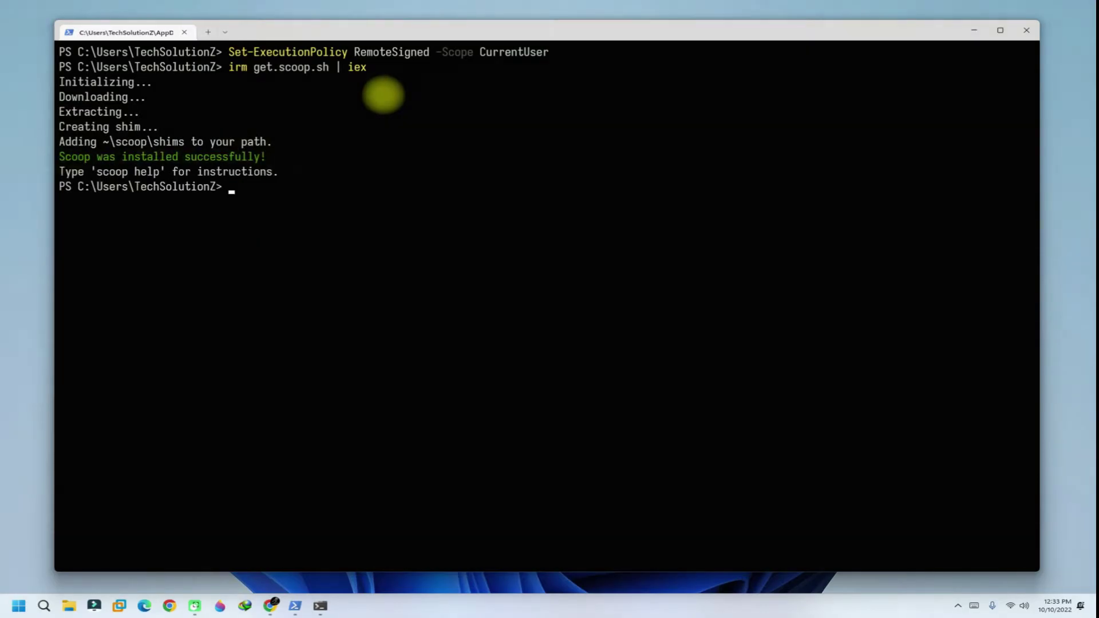
Clear the console and list Scoop's installed apps: 7zip, git and neofetch
{"action": "left_click_drag", "start_coordinate": [61, 157], "coordinate": [228, 155]}
{"action": "left_click", "coordinate": [236, 192]}
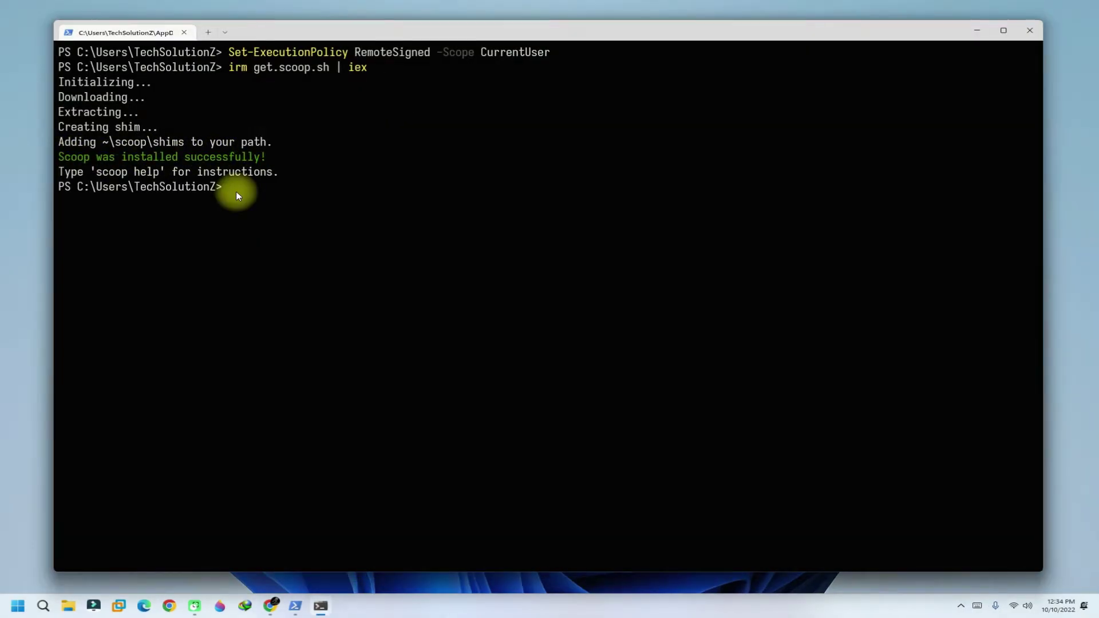
{"action": "type", "text": "cls"}
{"action": "key", "text": "Return"}
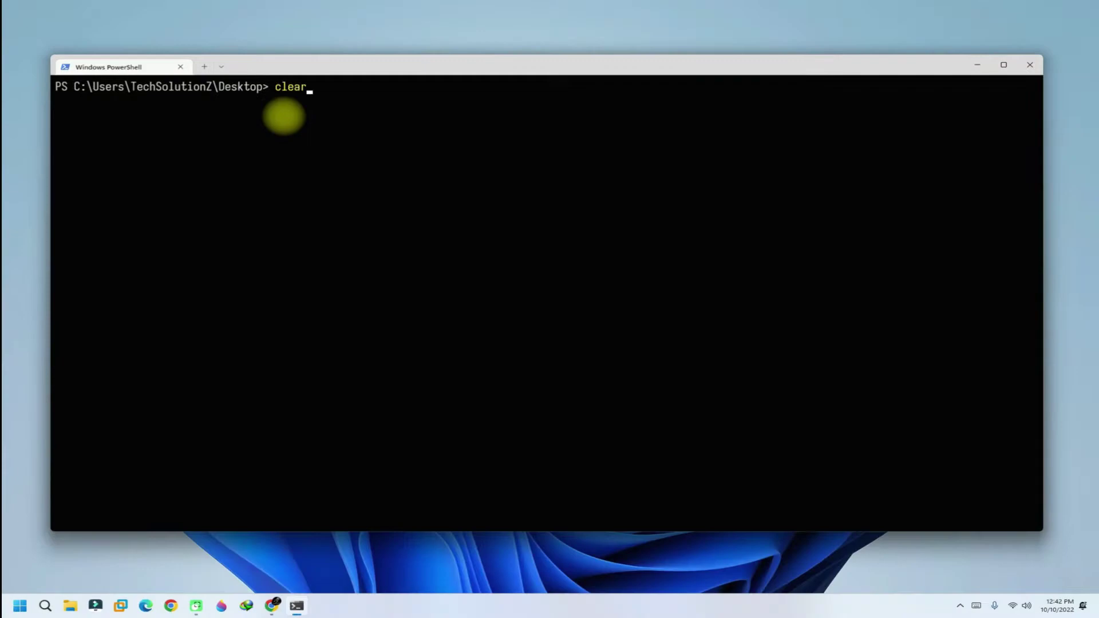
{"action": "type", "text": "list"}
{"action": "key", "text": "Return"}
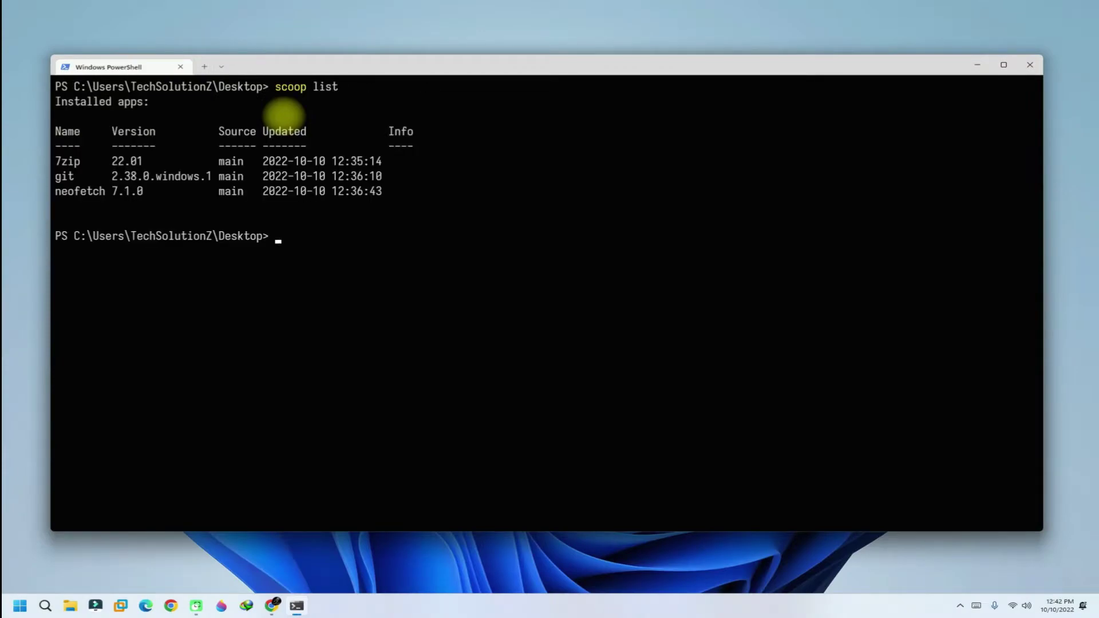
{"action": "type", "text": "s"}
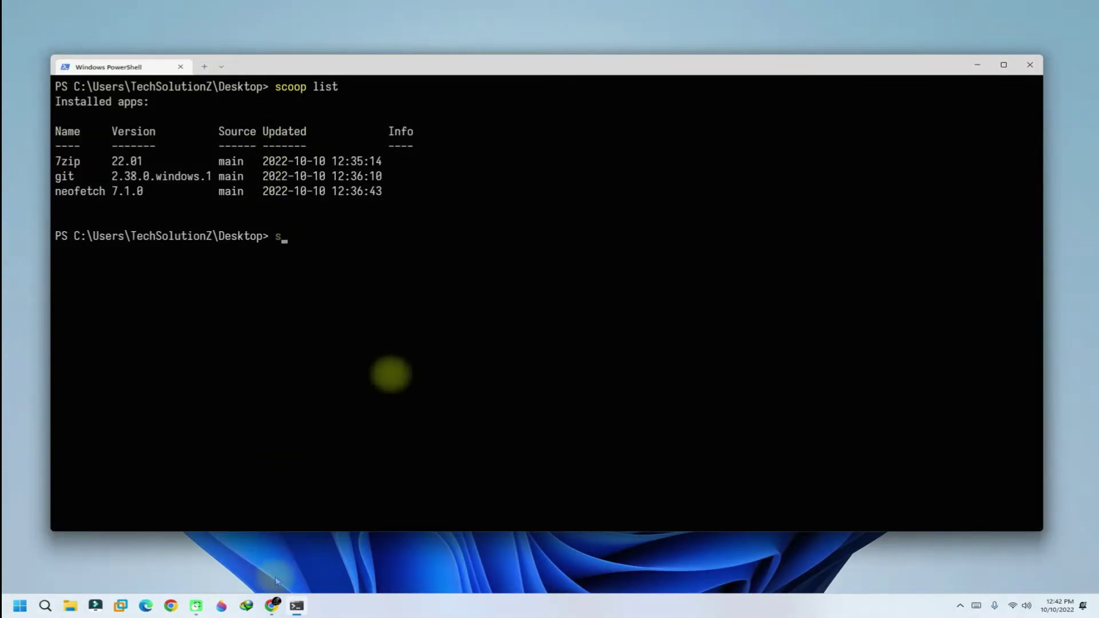
{"action": "type", "text": "coop search p"}
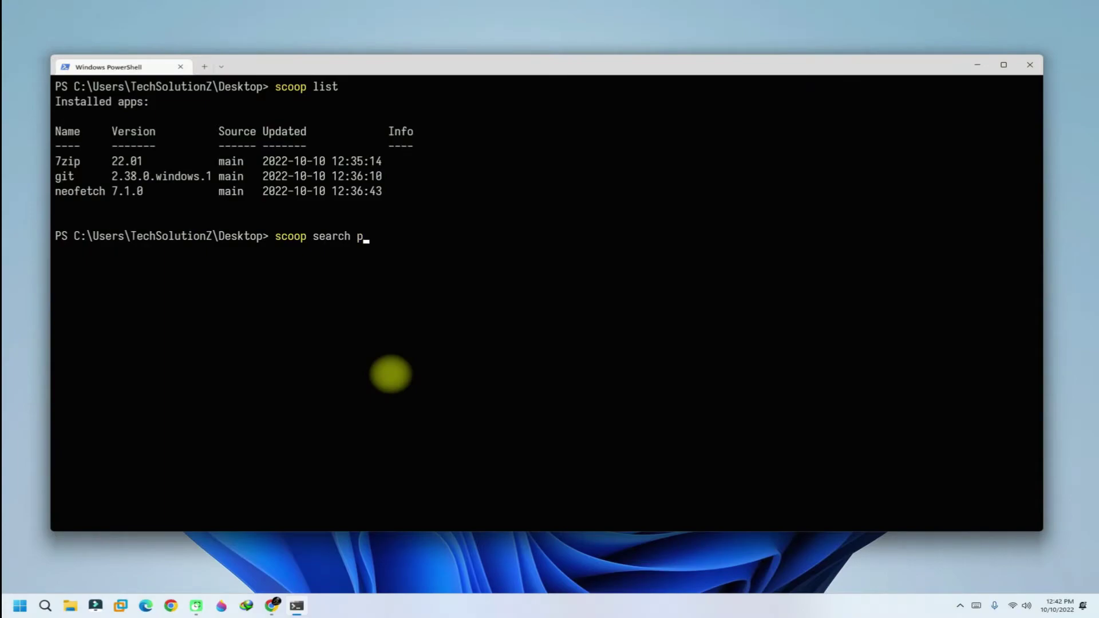
{"action": "type", "text": "ython"}
Search Scoop for python, finding python 3.10.7 and winpython
{"action": "key", "text": "Return"}
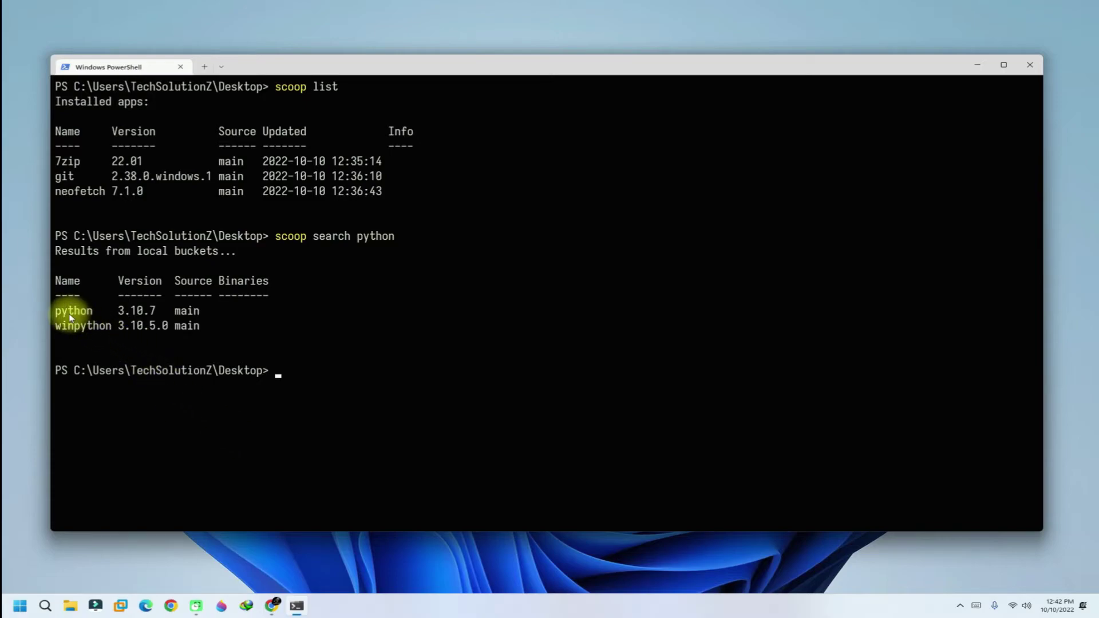
{"action": "left_click_drag", "start_coordinate": [53, 311], "coordinate": [194, 311]}
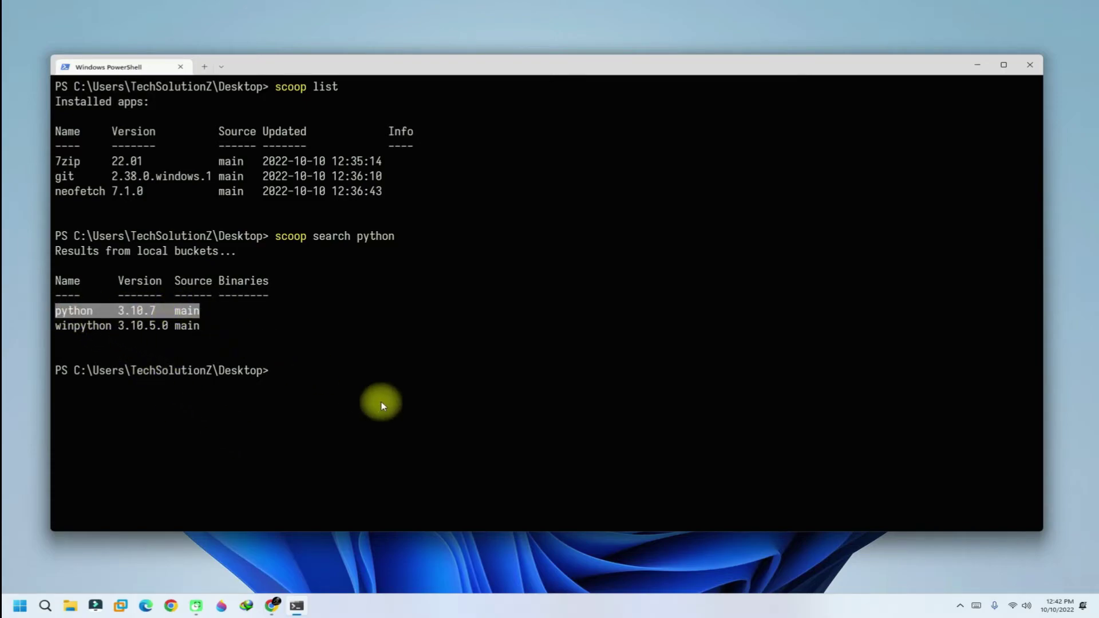
{"action": "left_click", "coordinate": [282, 374]}
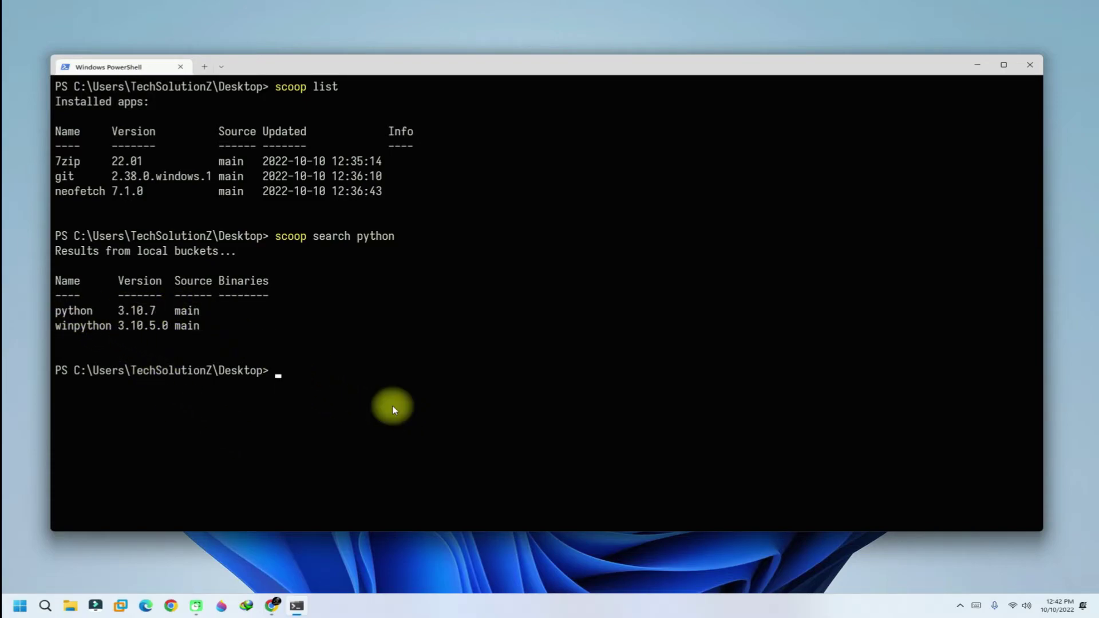
{"action": "type", "text": "scoop"}
{"action": "type", "text": " install pyt"}
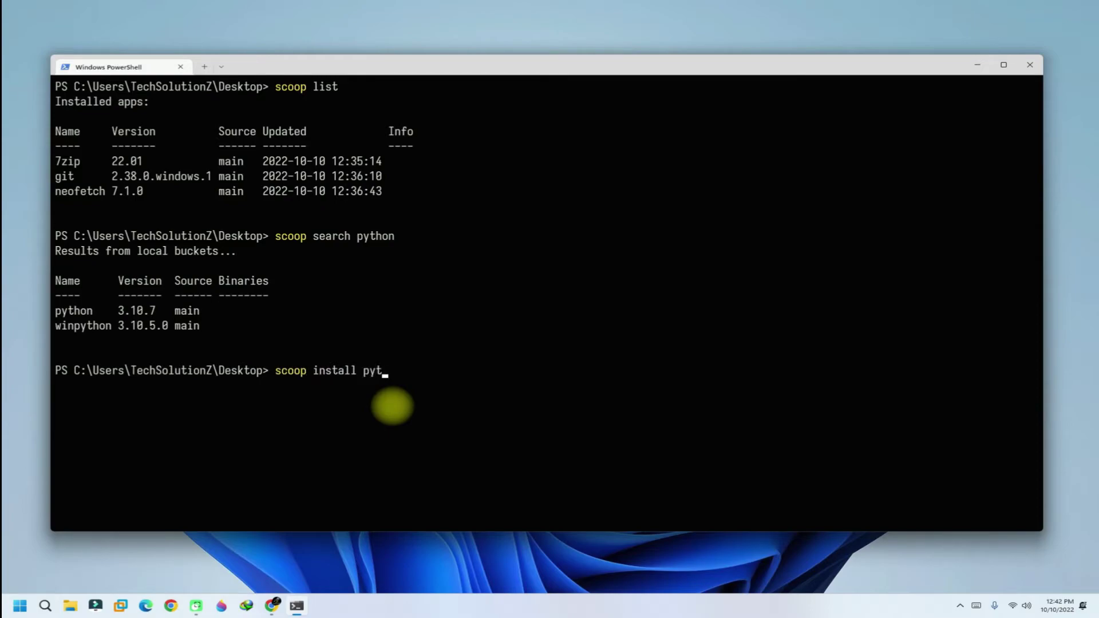
{"action": "type", "text": "hon"}
Install Scoop's python package, getting Python 3.10.7 plus its dependency dark 3.11.2
{"action": "key", "text": "Return"}
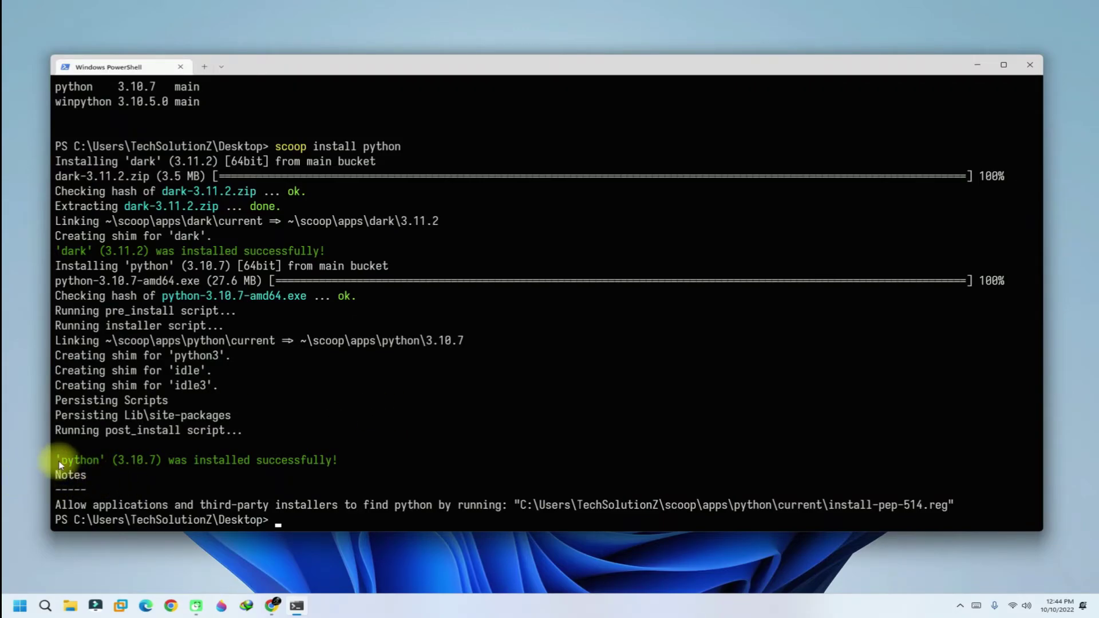
{"action": "left_click_drag", "start_coordinate": [58, 460], "coordinate": [336, 452]}
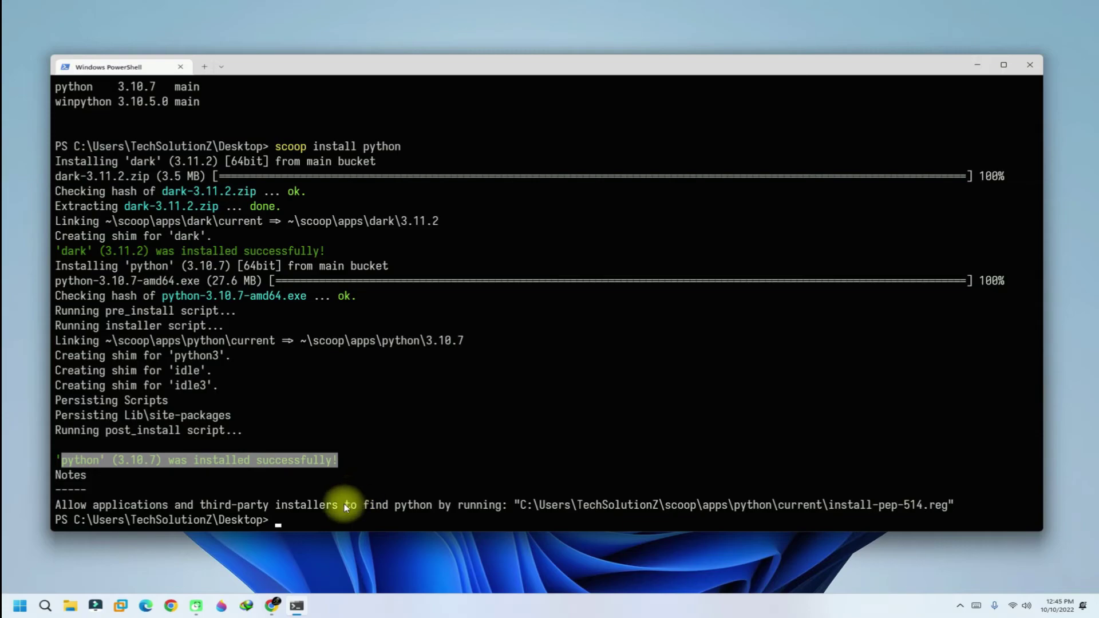
{"action": "left_click", "coordinate": [334, 522]}
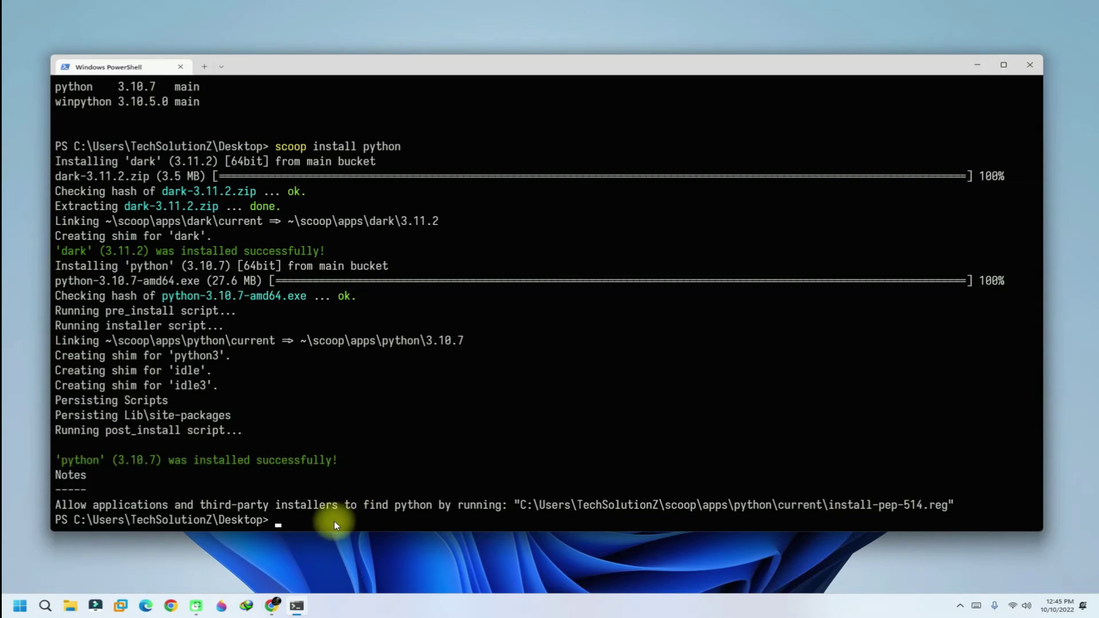
{"action": "type", "text": "clear"}
Clear the screen, launch and exit the Python 3.10.7 interpreter, then confirm python --version reports 3.10.7
{"action": "key", "text": "Return"}
{"action": "type", "text": "p"}
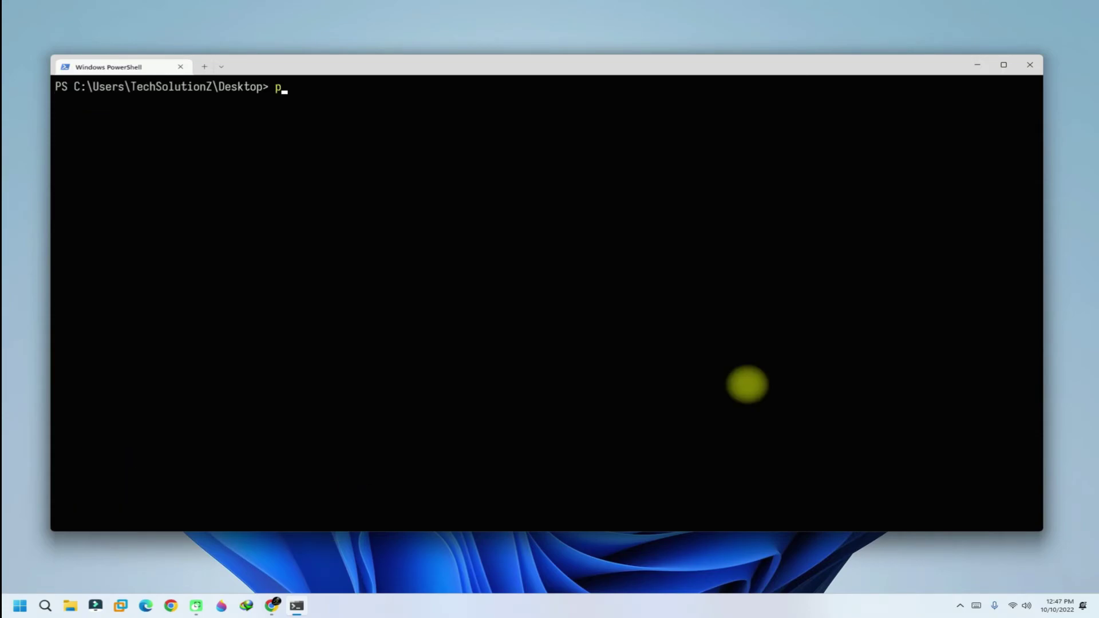
{"action": "type", "text": "ython"}
{"action": "key", "text": "Return"}
{"action": "left_click_drag", "start_coordinate": [57, 102], "coordinate": [664, 103]}
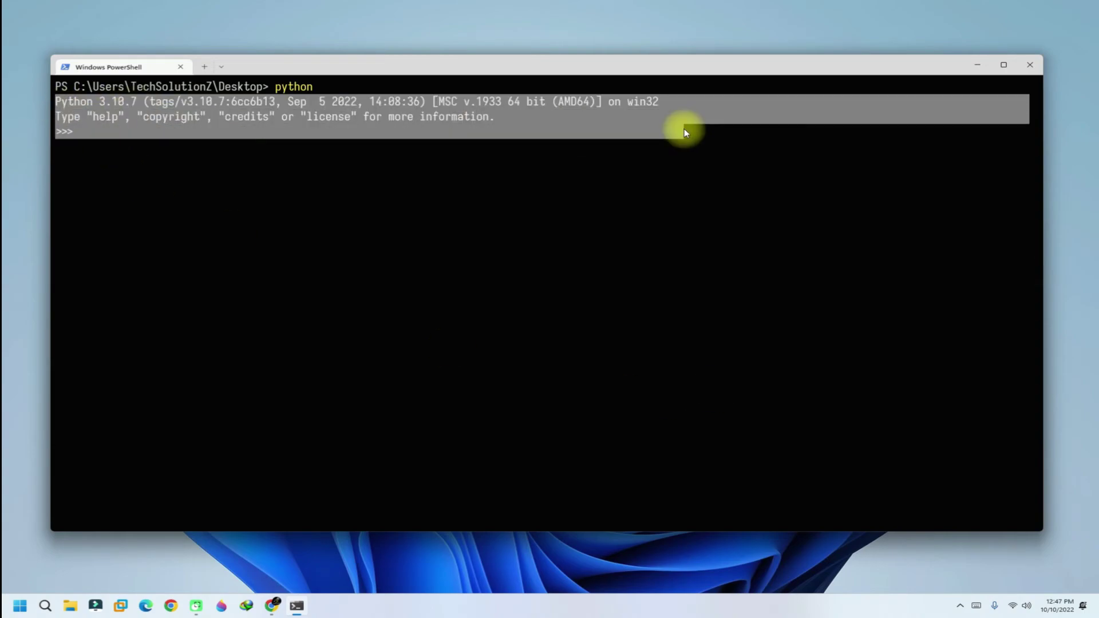
{"action": "left_click", "coordinate": [179, 145]}
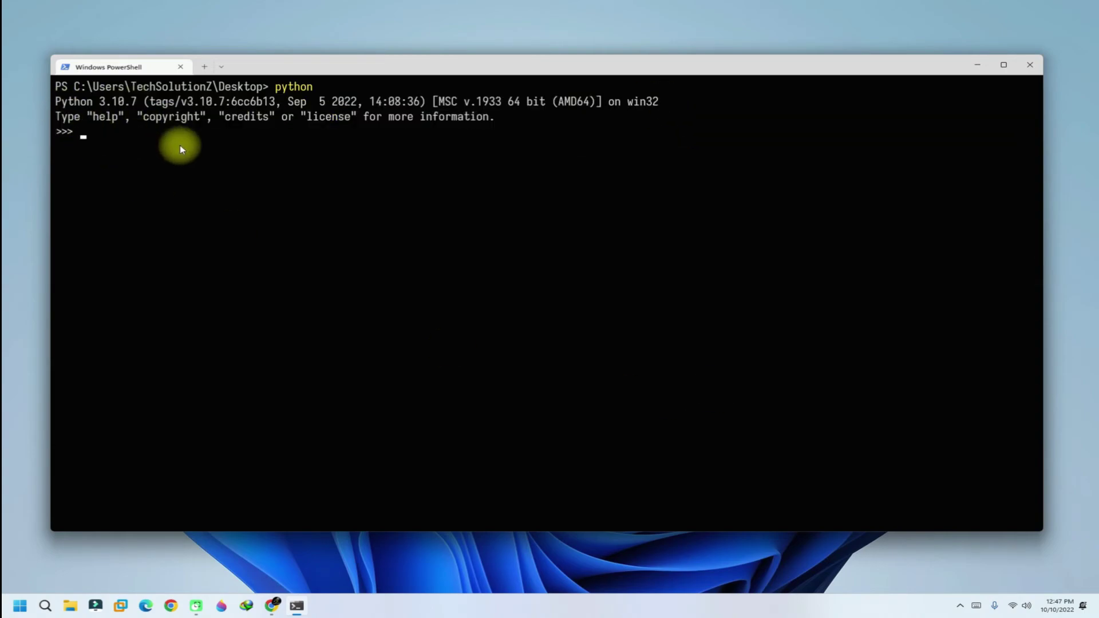
{"action": "type", "text": "exit()"}
{"action": "key", "text": "Return"}
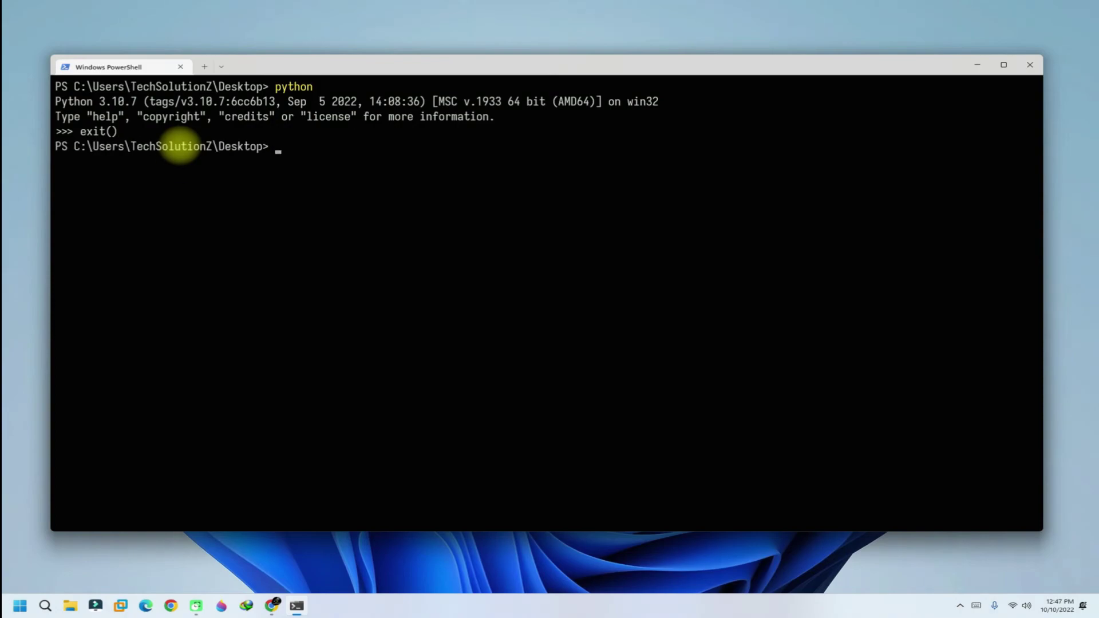
{"action": "type", "text": "pytho"}
{"action": "type", "text": "n --ve"}
{"action": "type", "text": "rsion"}
{"action": "key", "text": "Return"}
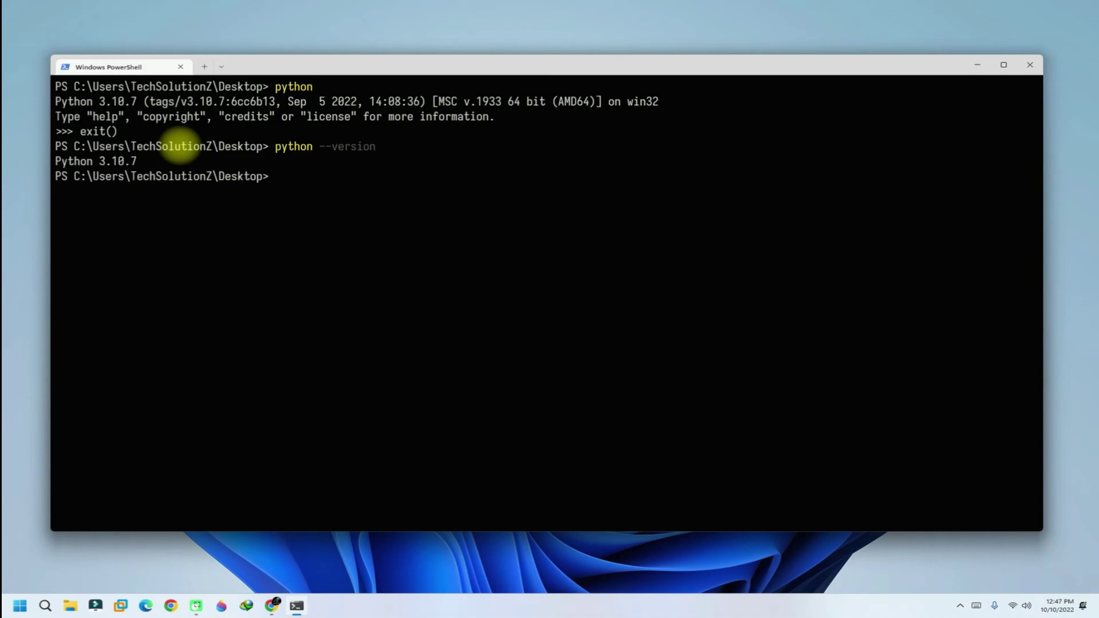